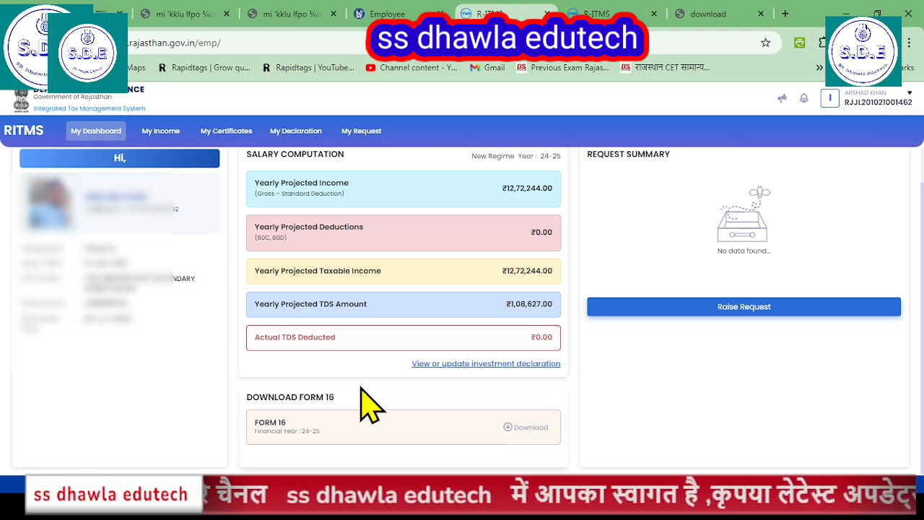
Step: Open the investment declaration from the salary computation summary and examine its income, deductions, tax computation and total tax liability
{"action": "left_click", "coordinate": [457, 364]}
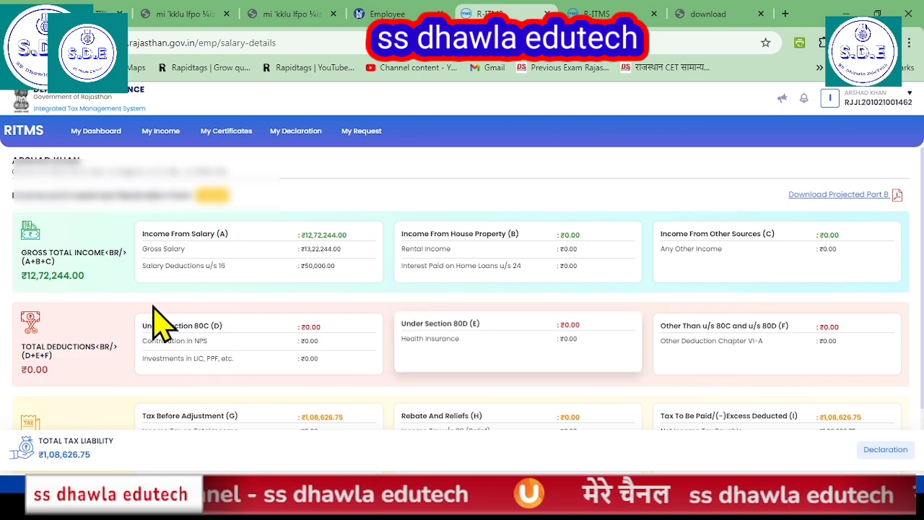
{"action": "scroll", "coordinate": [691, 388], "scroll_direction": "down", "scroll_amount": 1}
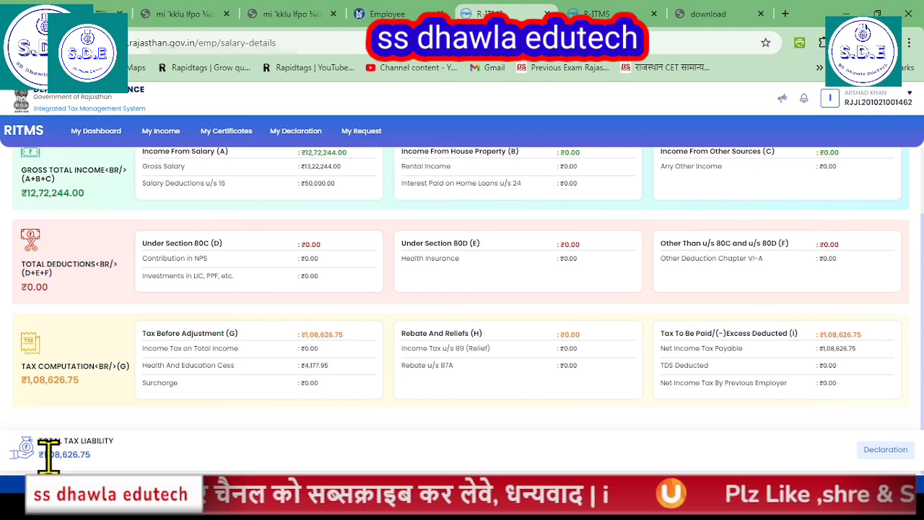
{"action": "left_click_drag", "start_coordinate": [39, 452], "coordinate": [85, 453]}
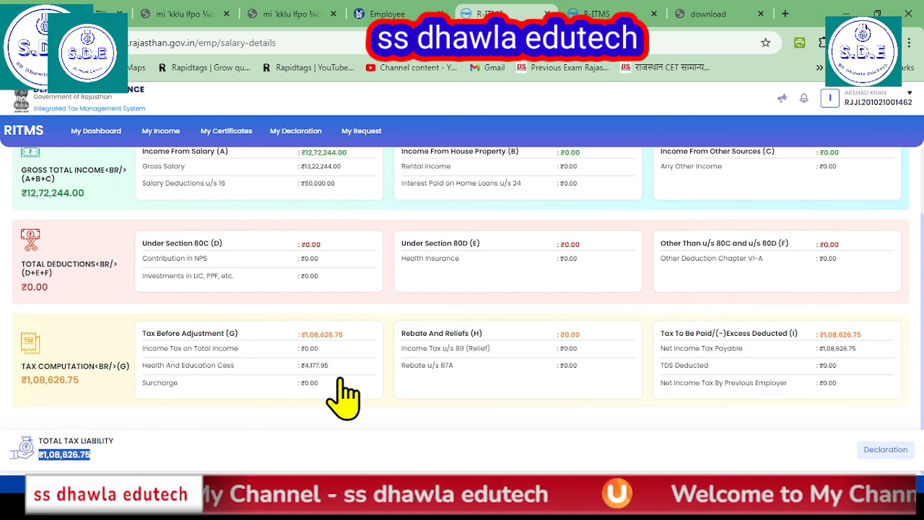
{"action": "scroll", "coordinate": [525, 416], "scroll_direction": "up", "scroll_amount": 1}
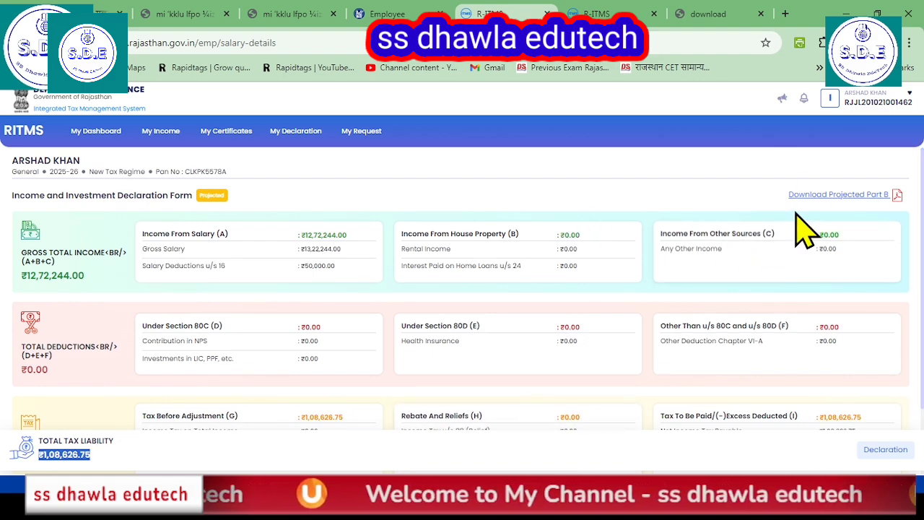
Step: Open the projected Part B of Form 16 and examine the gross salary and the standard deduction
{"action": "left_click", "coordinate": [837, 195]}
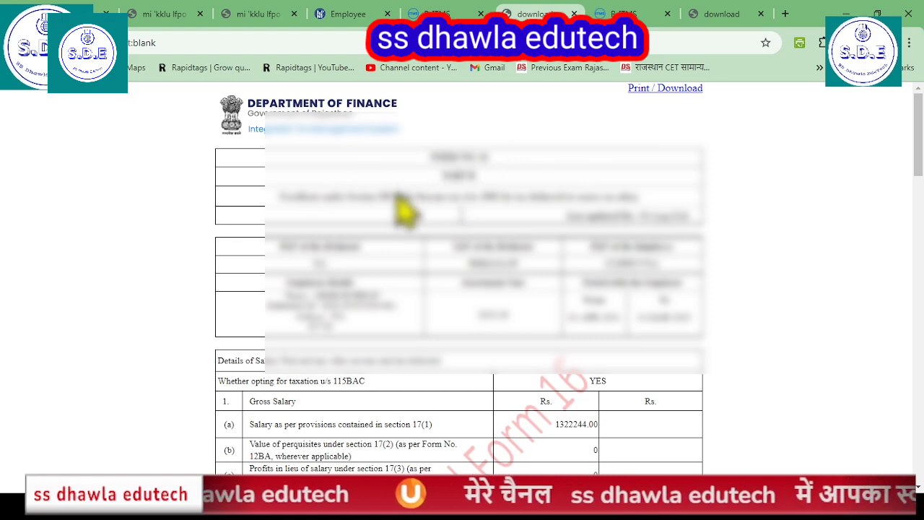
{"action": "scroll", "coordinate": [289, 296], "scroll_direction": "down", "scroll_amount": 2}
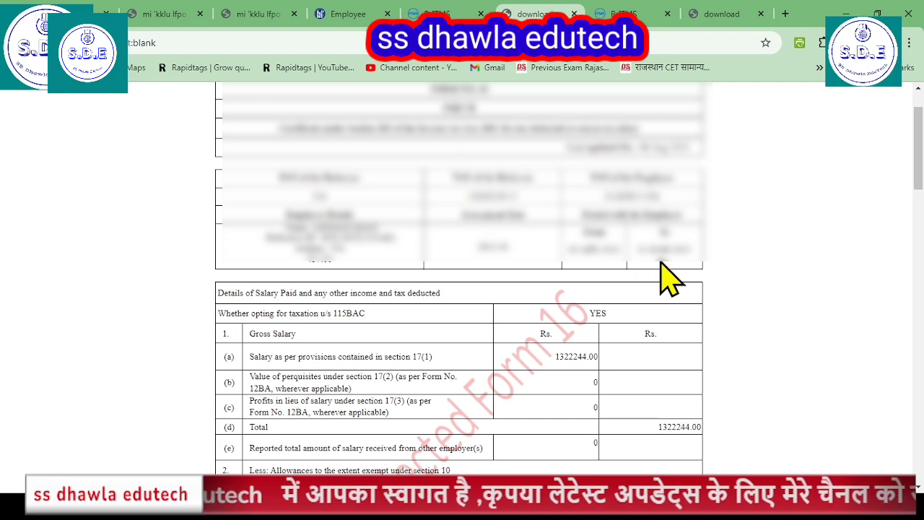
{"action": "scroll", "coordinate": [274, 220], "scroll_direction": "down", "scroll_amount": 1}
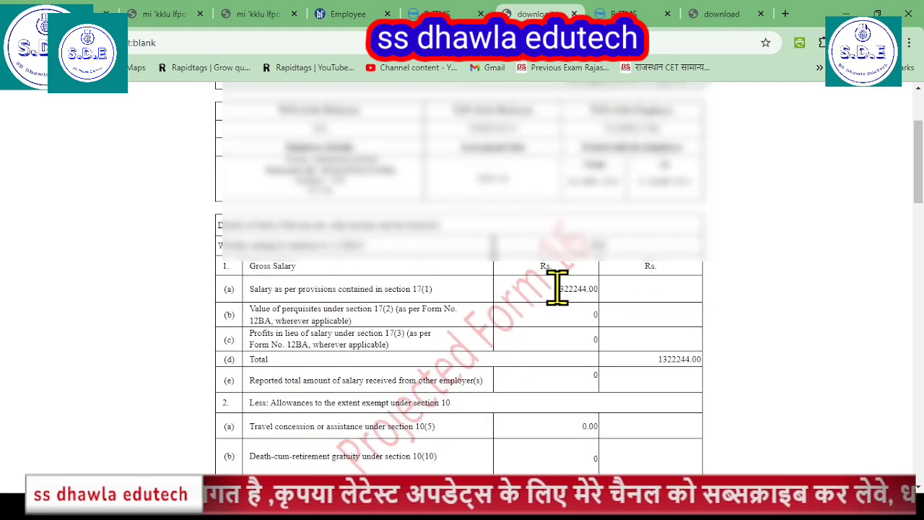
{"action": "scroll", "coordinate": [657, 332], "scroll_direction": "down", "scroll_amount": 1}
{"action": "scroll", "coordinate": [621, 336], "scroll_direction": "down", "scroll_amount": 3}
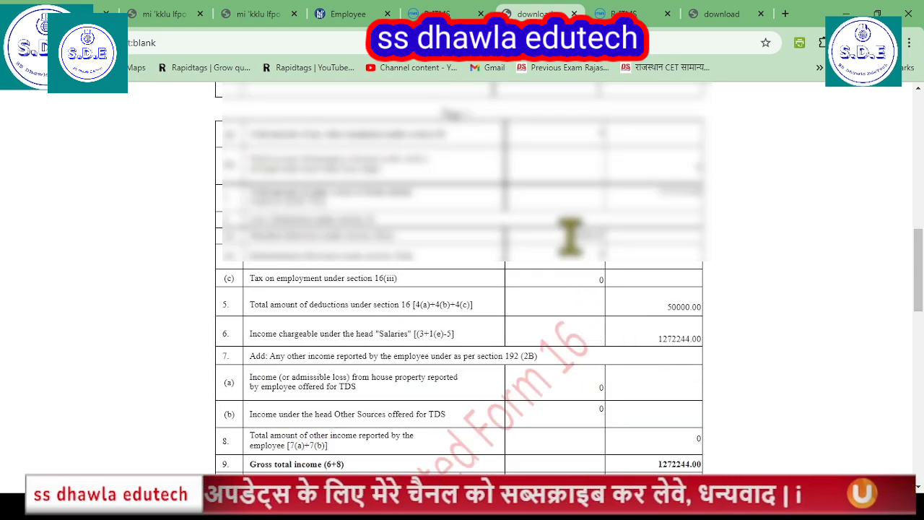
{"action": "left_click_drag", "start_coordinate": [569, 235], "coordinate": [599, 235]}
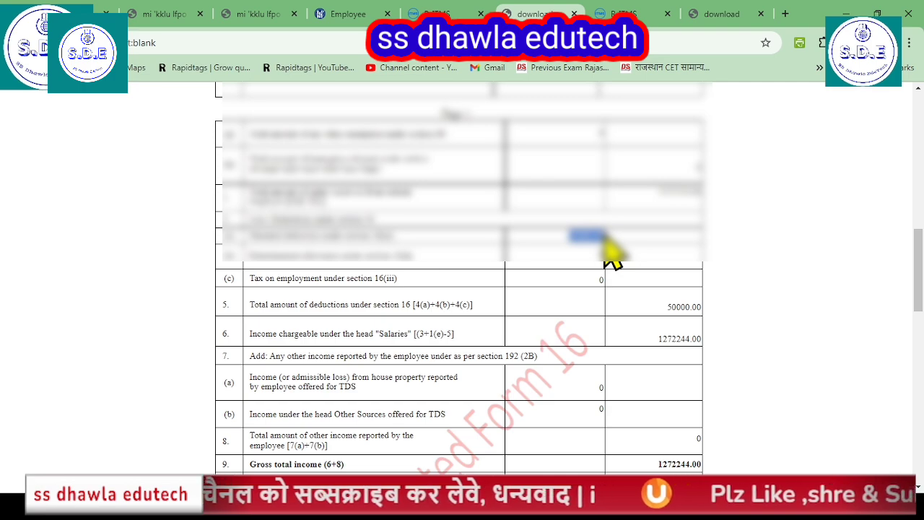
Step: Examine the Chapter VI-A deductions and the tax payable in the projected Form 16, and return to its beginning
{"action": "scroll", "coordinate": [610, 254], "scroll_direction": "down", "scroll_amount": 2}
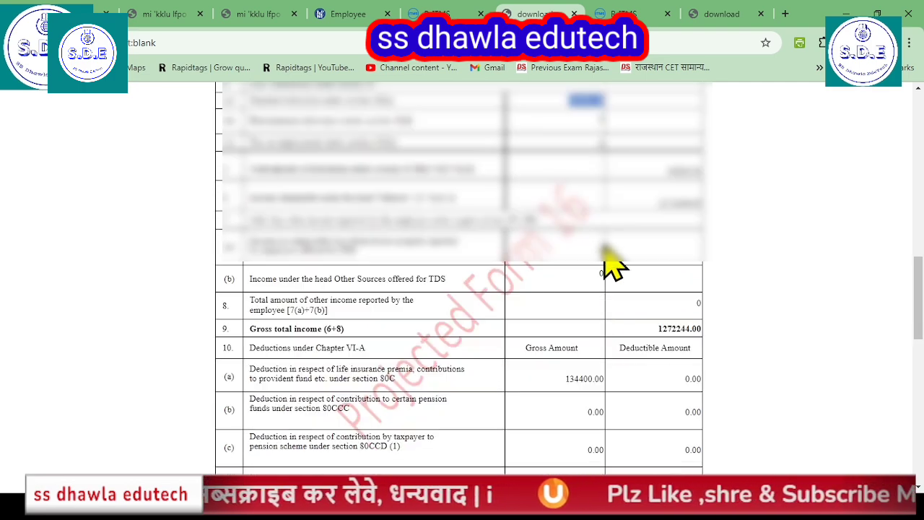
{"action": "scroll", "coordinate": [608, 330], "scroll_direction": "down", "scroll_amount": 2}
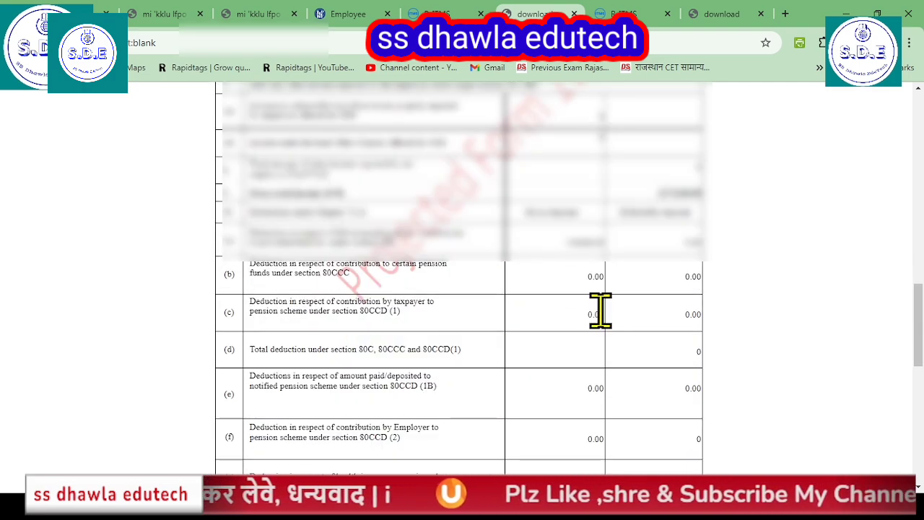
{"action": "scroll", "coordinate": [609, 330], "scroll_direction": "down", "scroll_amount": 3}
{"action": "scroll", "coordinate": [609, 330], "scroll_direction": "down", "scroll_amount": 2}
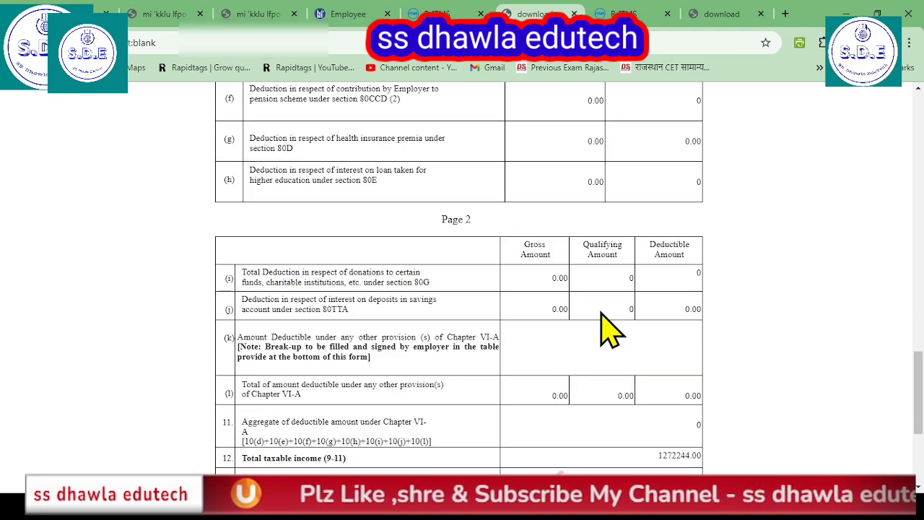
{"action": "scroll", "coordinate": [610, 330], "scroll_direction": "down", "scroll_amount": 3}
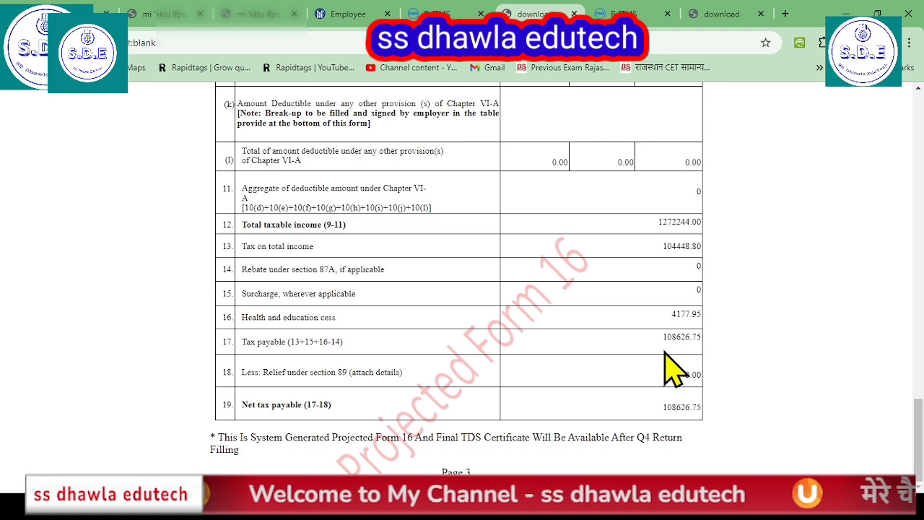
{"action": "scroll", "coordinate": [581, 338], "scroll_direction": "up", "scroll_amount": 15}
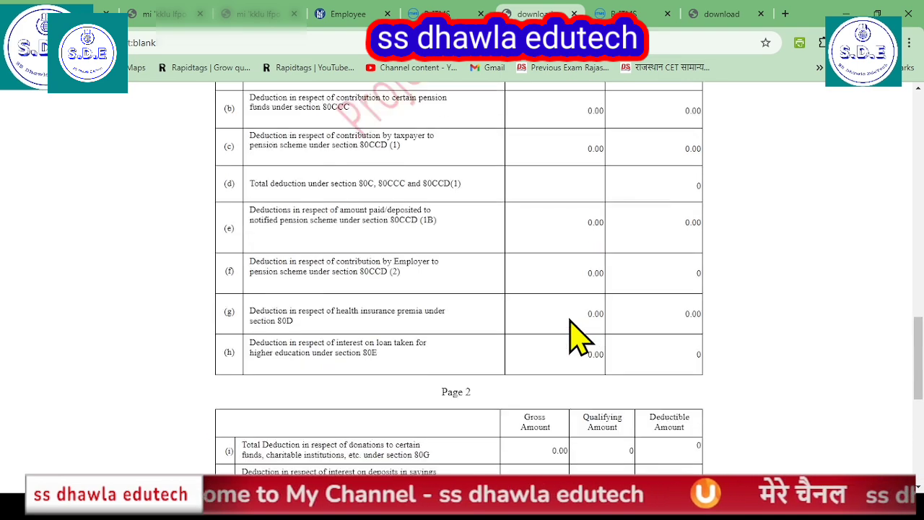
{"action": "scroll", "coordinate": [570, 322], "scroll_direction": "up", "scroll_amount": 8}
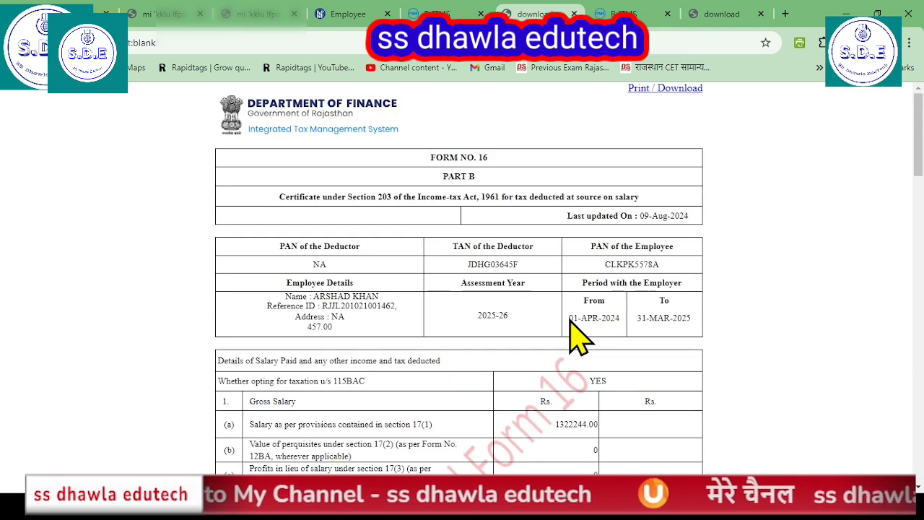
Step: Return to the RITMS dashboard, view the income section and check the certificates section for the 24-25 TDS certificate's availability
{"action": "left_click", "coordinate": [453, 10]}
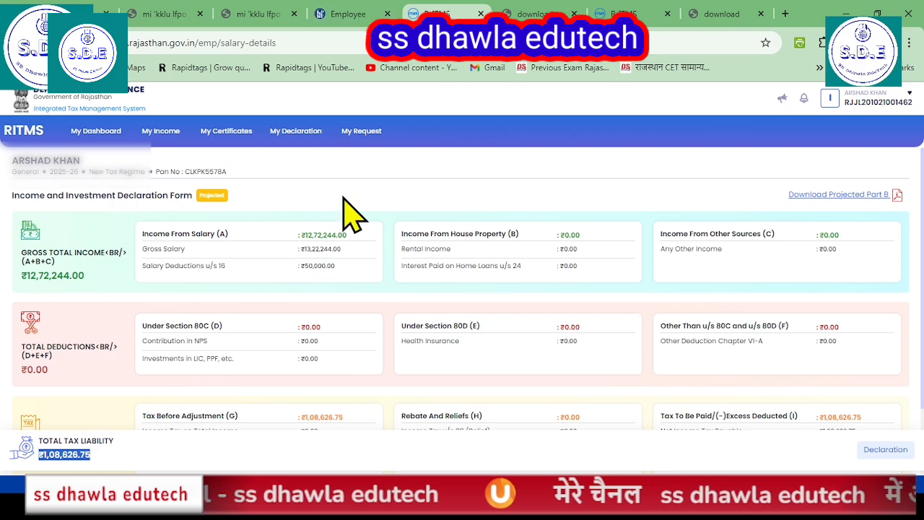
{"action": "left_click", "coordinate": [95, 132]}
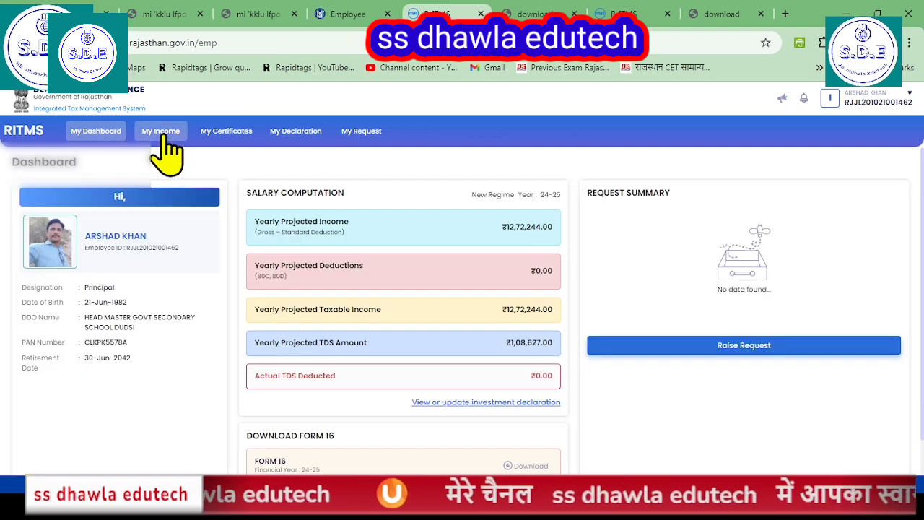
{"action": "left_click", "coordinate": [161, 138]}
{"action": "left_click", "coordinate": [235, 138]}
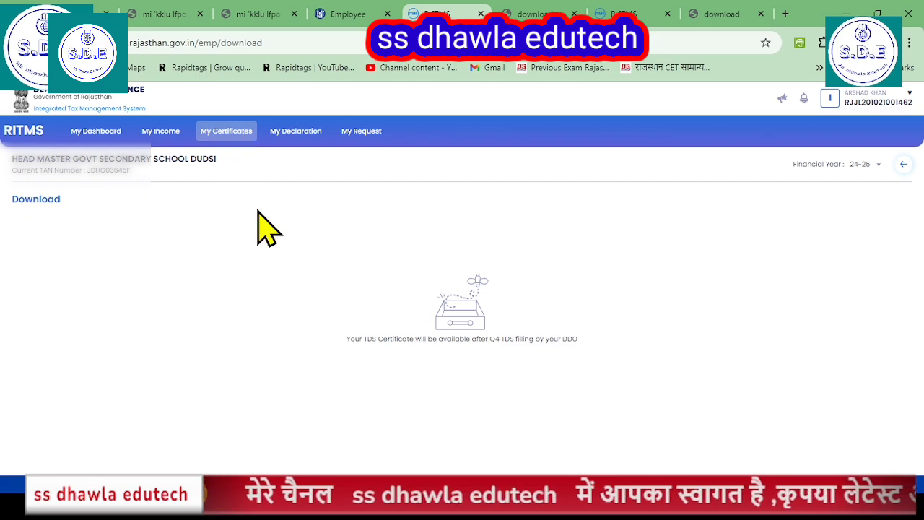
{"action": "left_click_drag", "start_coordinate": [346, 336], "coordinate": [585, 342]}
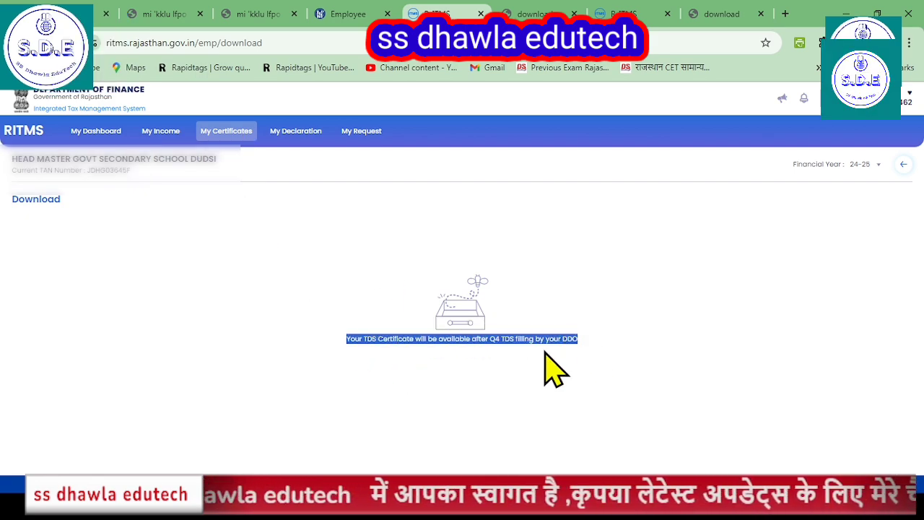
Step: Open the employee's declaration section and review its income, deduction and tax computation figures
{"action": "left_click", "coordinate": [294, 134]}
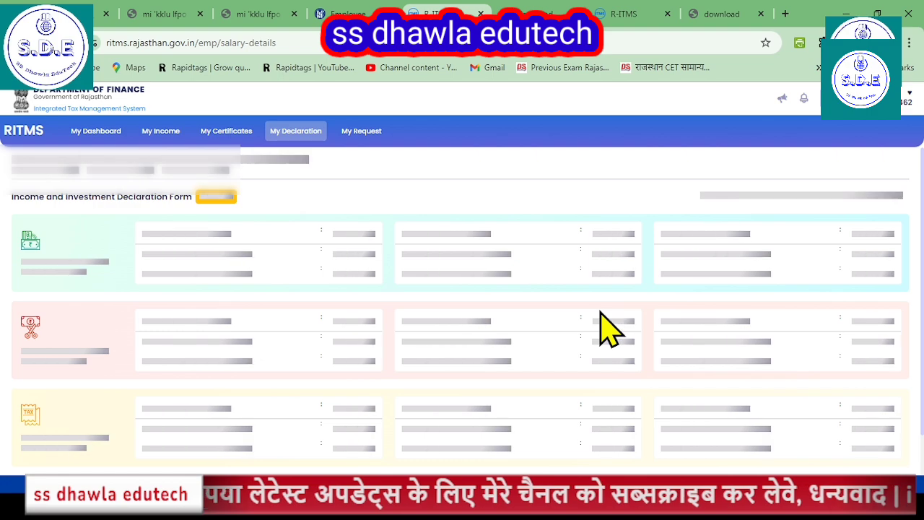
{"action": "scroll", "coordinate": [212, 402], "scroll_direction": "down", "scroll_amount": 2}
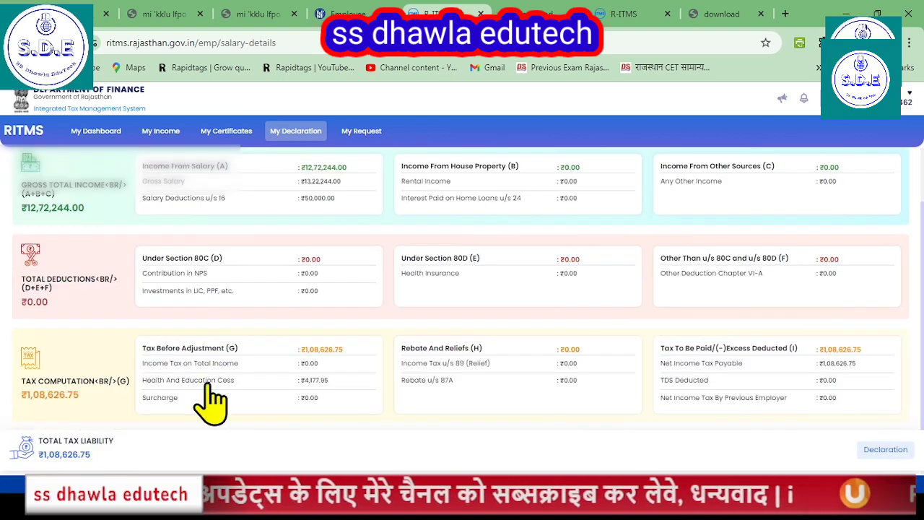
{"action": "scroll", "coordinate": [199, 366], "scroll_direction": "up", "scroll_amount": 2}
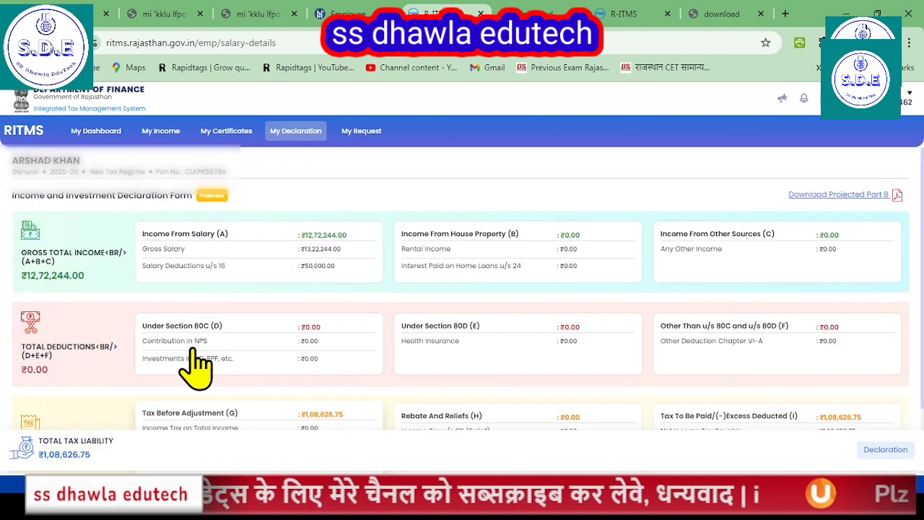
Step: Revisit the dashboard and the certificate download page, and return to the income and investment declaration
{"action": "left_click", "coordinate": [114, 134]}
{"action": "scroll", "coordinate": [375, 418], "scroll_direction": "down", "scroll_amount": 1}
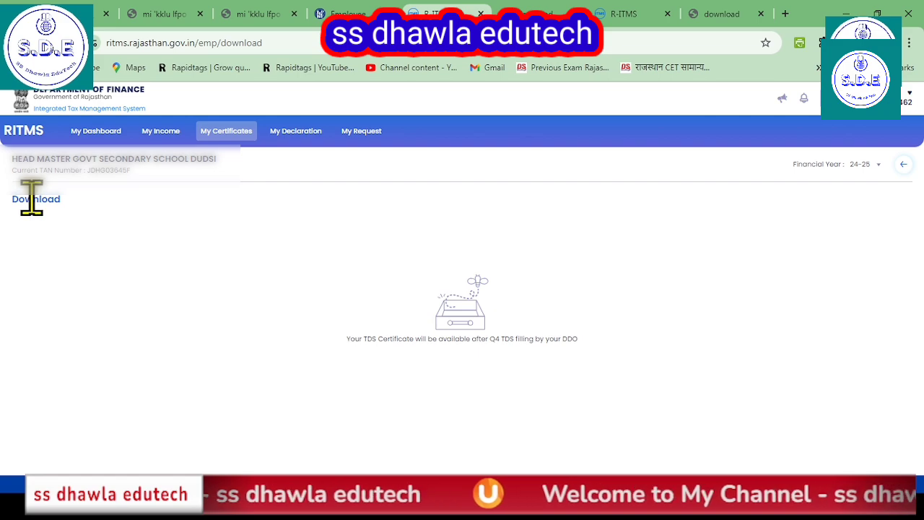
{"action": "left_click", "coordinate": [314, 134]}
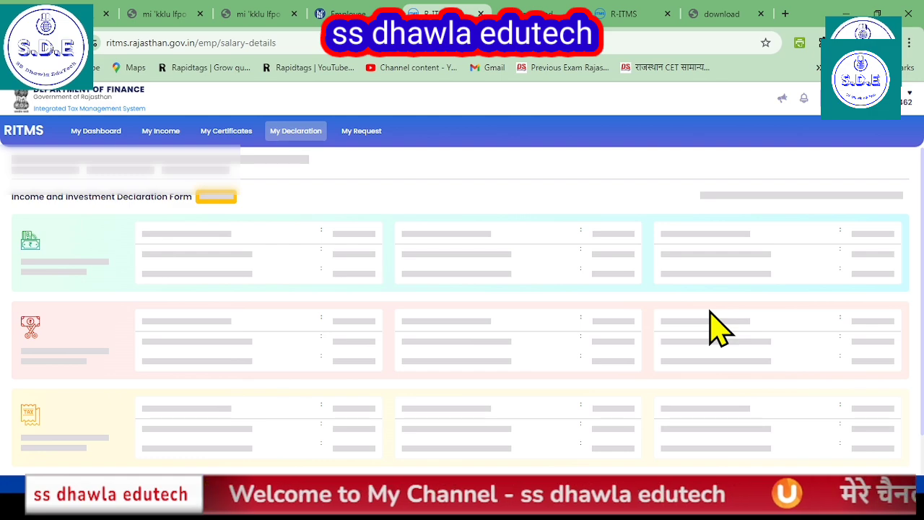
Step: Switch to the IFMS employee dashboard and look through its quick links
{"action": "left_click", "coordinate": [337, 12]}
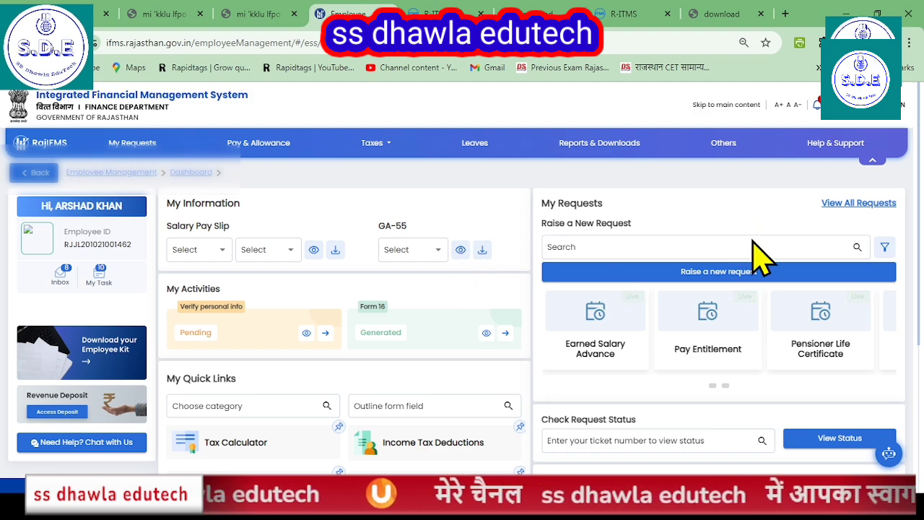
{"action": "scroll", "coordinate": [759, 256], "scroll_direction": "down", "scroll_amount": 1}
{"action": "scroll", "coordinate": [758, 256], "scroll_direction": "down", "scroll_amount": 2}
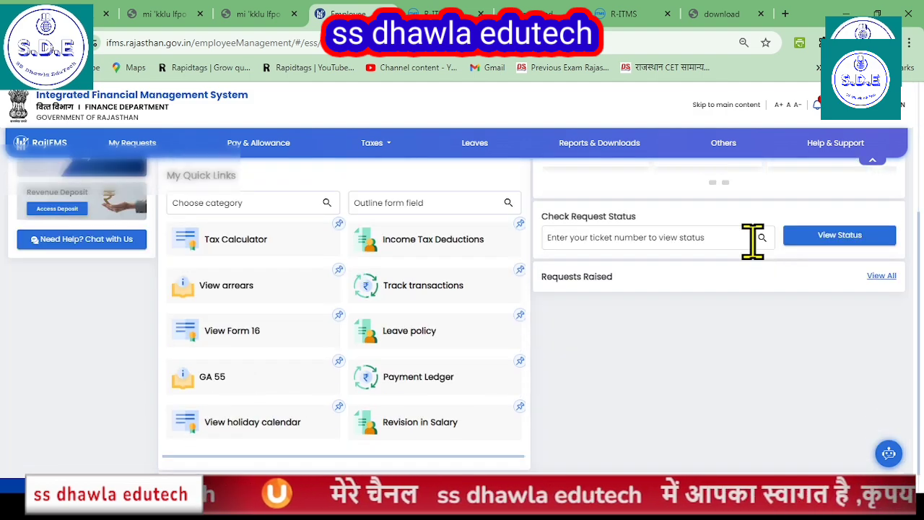